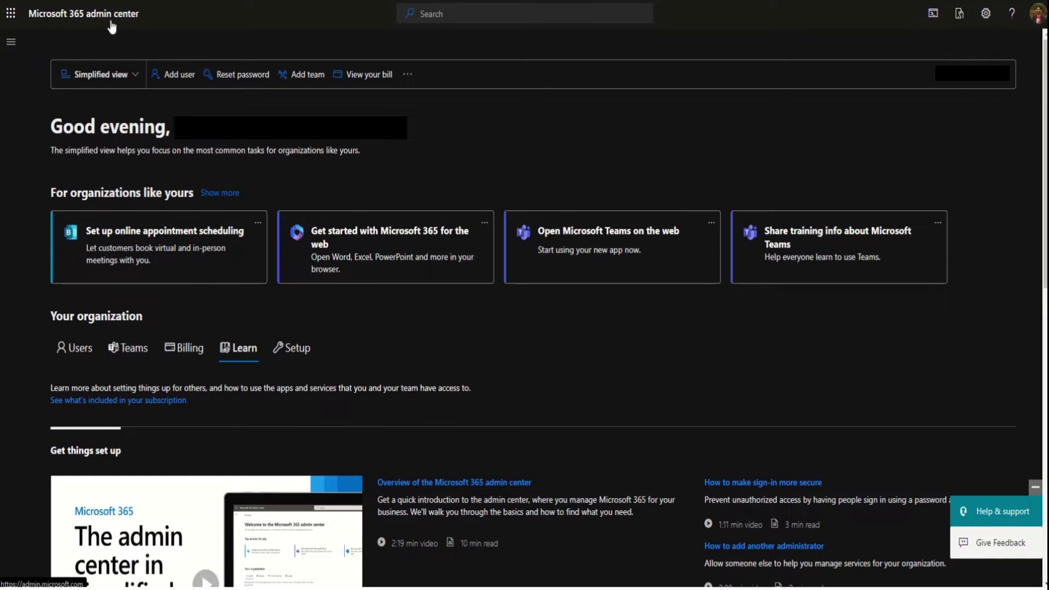
Go from the Microsoft 365 admin center to Exchange's Manage mailboxes page and start adding a shared mailbox
click(11, 44)
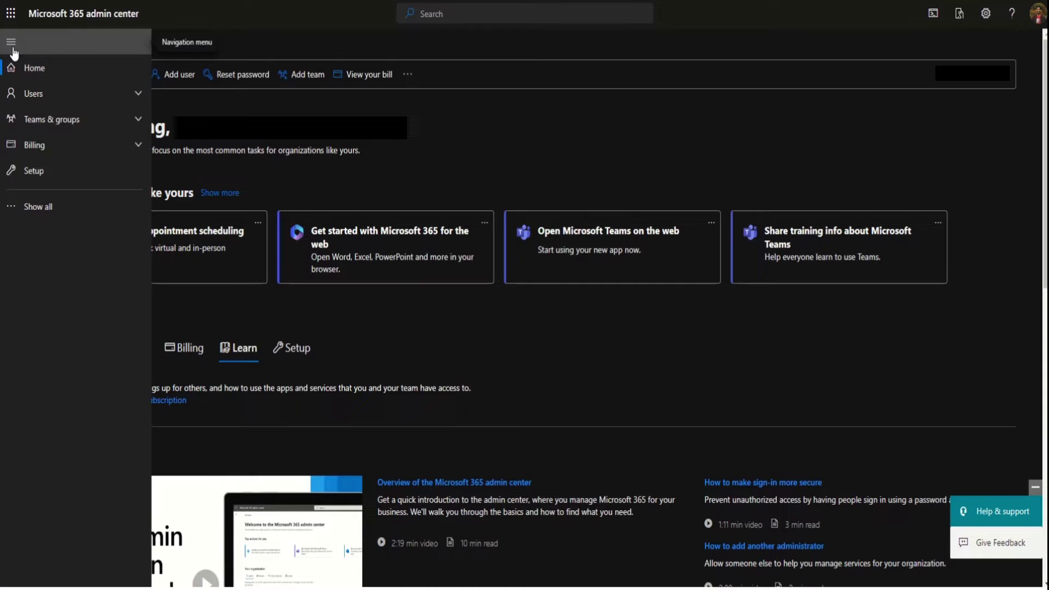
click(29, 209)
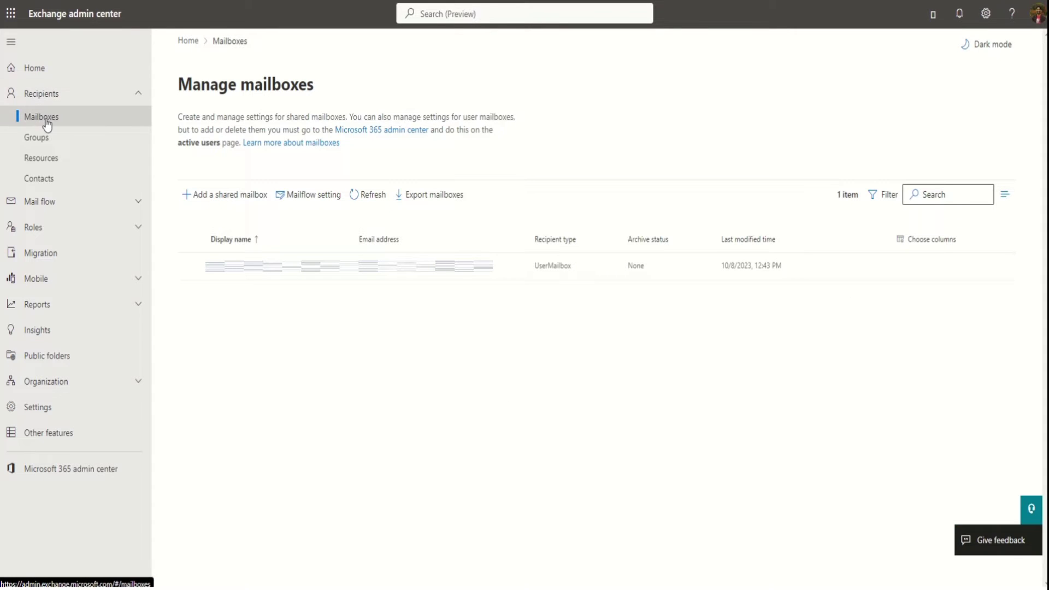
click(224, 195)
Create the shared mailbox 'Eternal Compute' with address no-reply on the organisation's domain
click(766, 165)
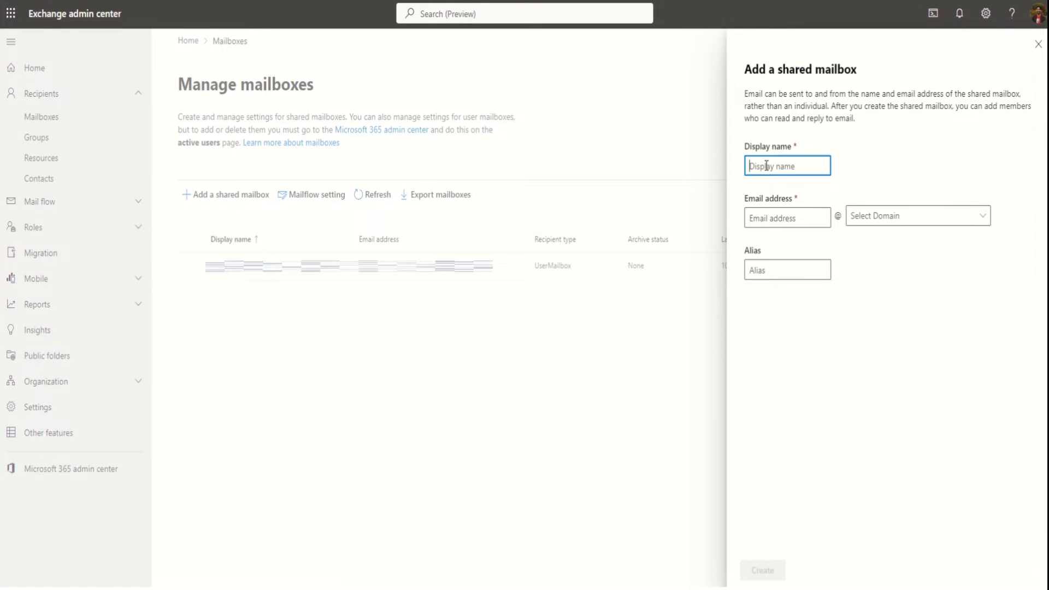
text(Eternal Compute)
click(776, 217)
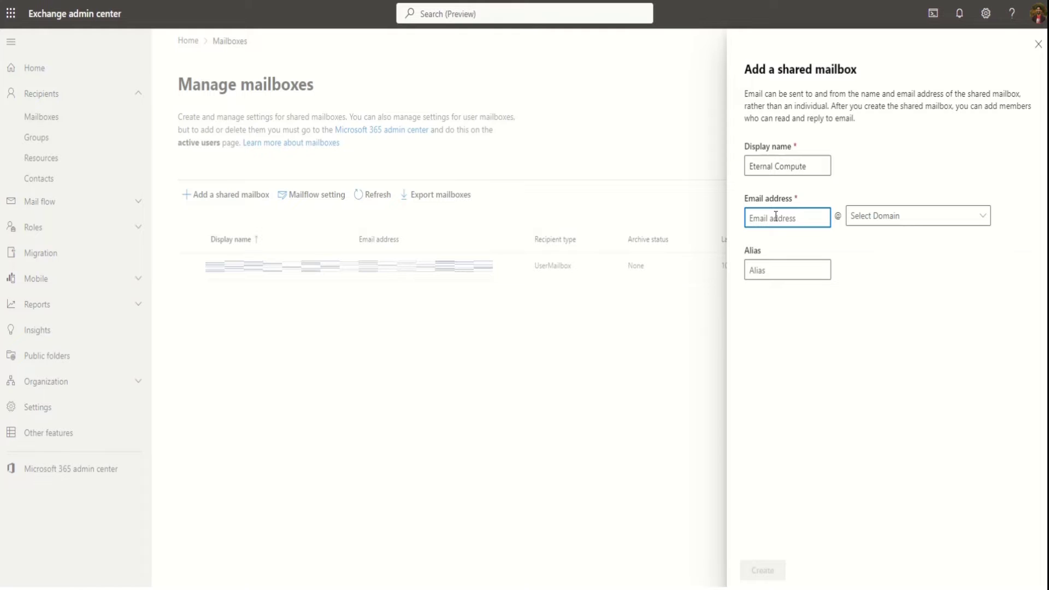
text(no-reply)
click(976, 223)
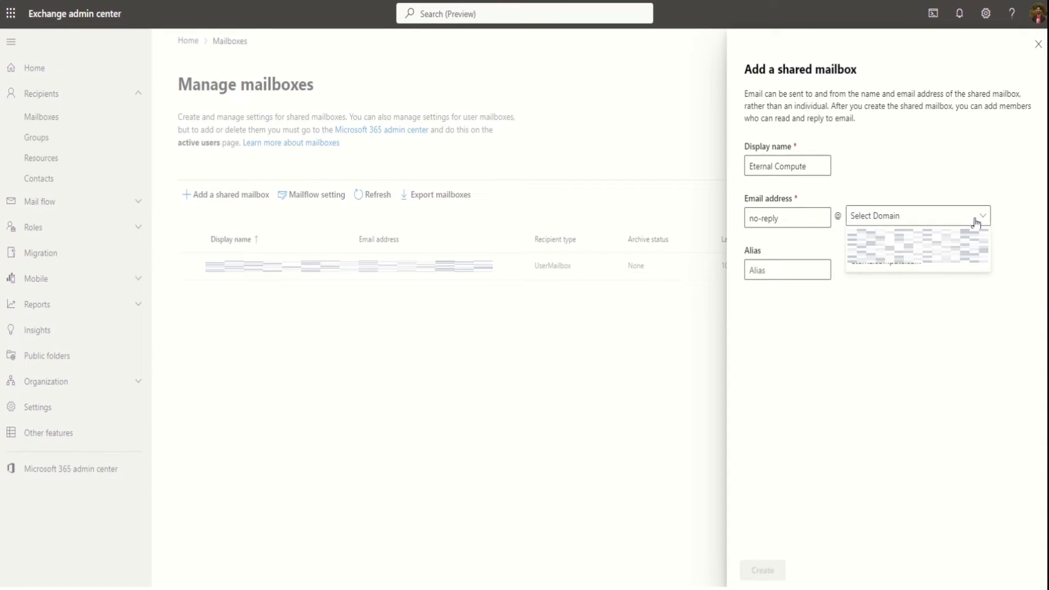
click(904, 272)
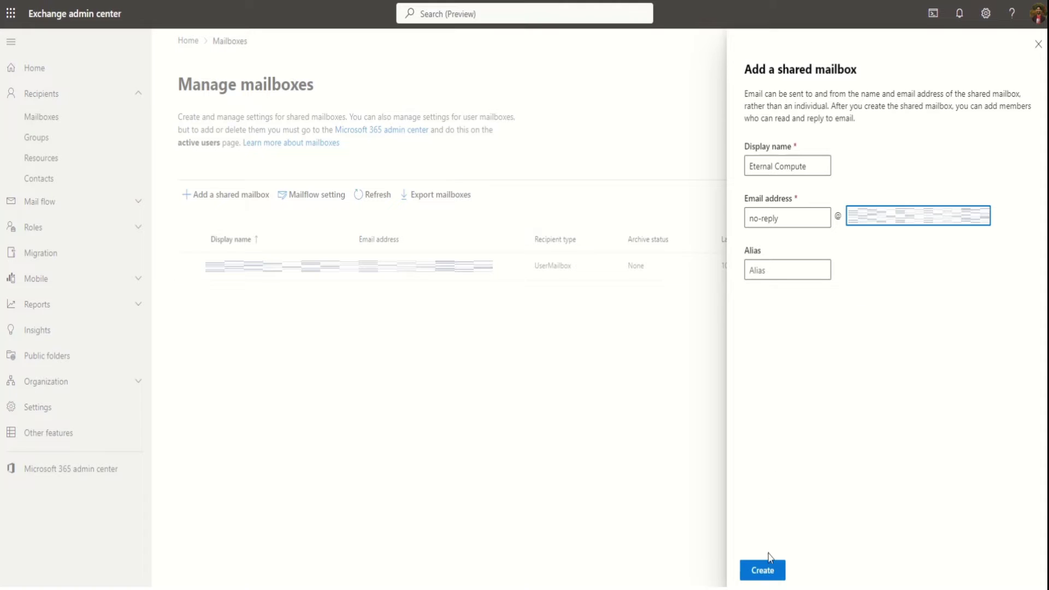
click(764, 573)
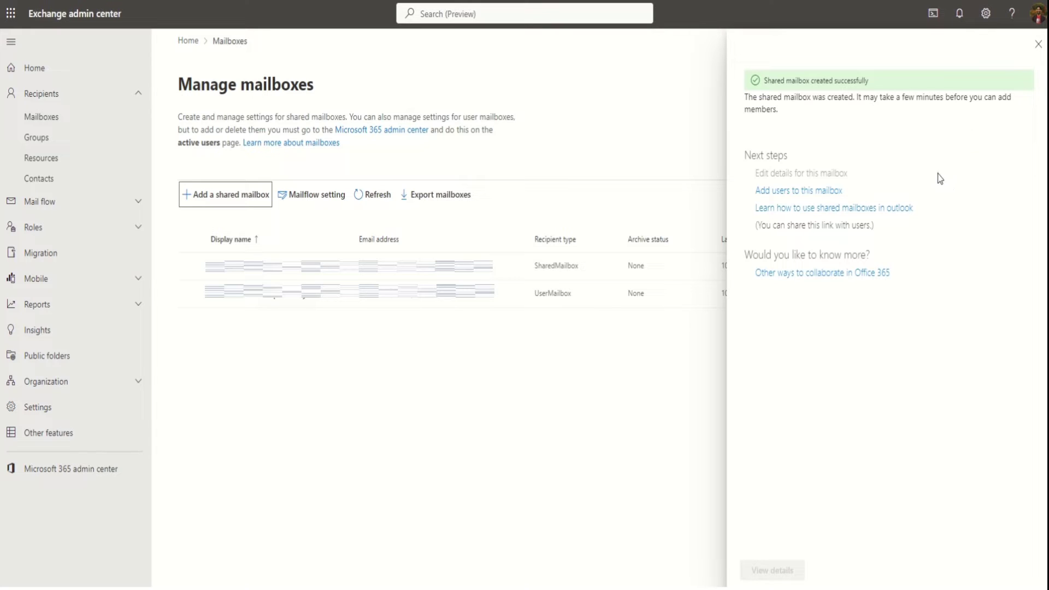
Dismiss the confirmation, open Mail flow > Rules, and bring up the Add a rule options
click(1038, 44)
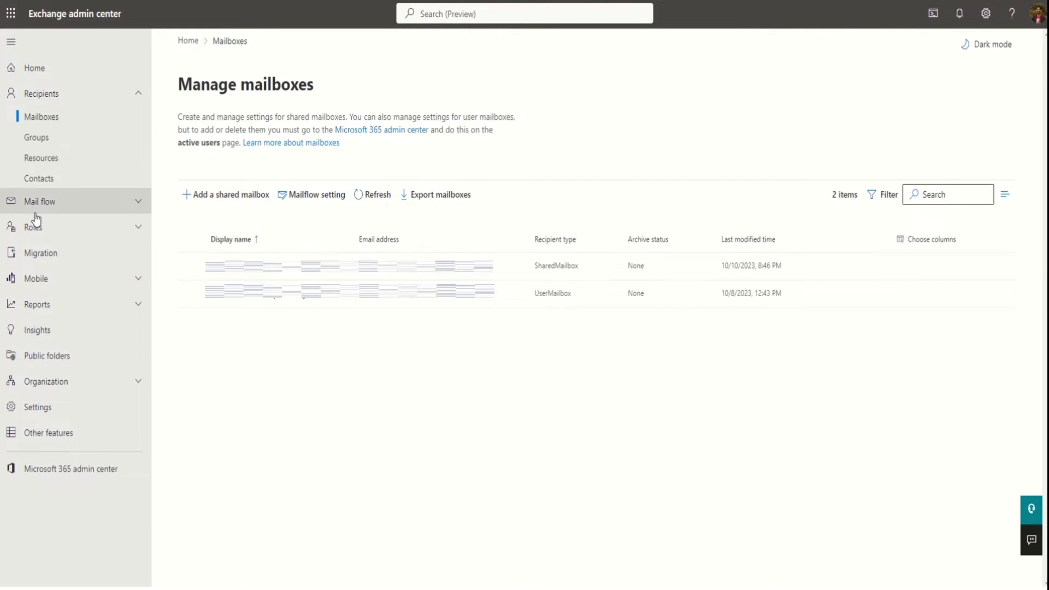
click(137, 203)
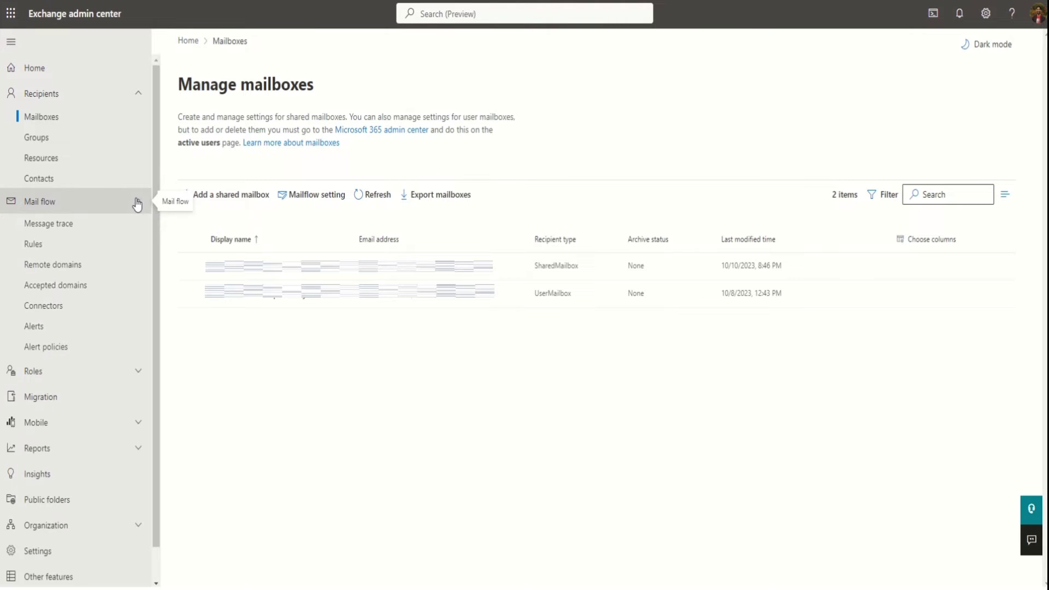
click(42, 252)
click(217, 233)
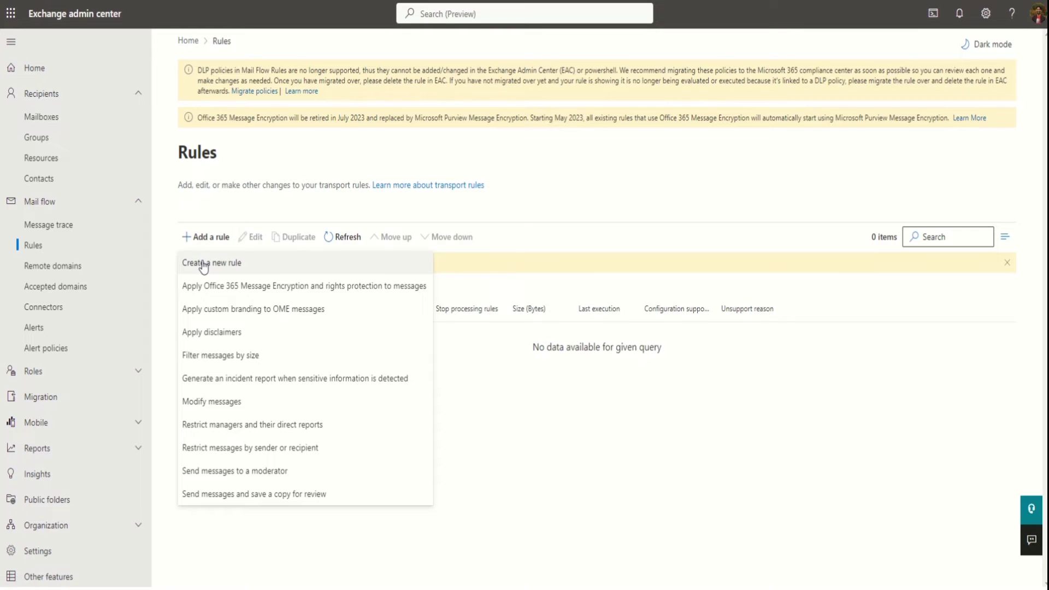
Start a new transport rule named 'No-Reply Blocker'
click(203, 265)
click(535, 202)
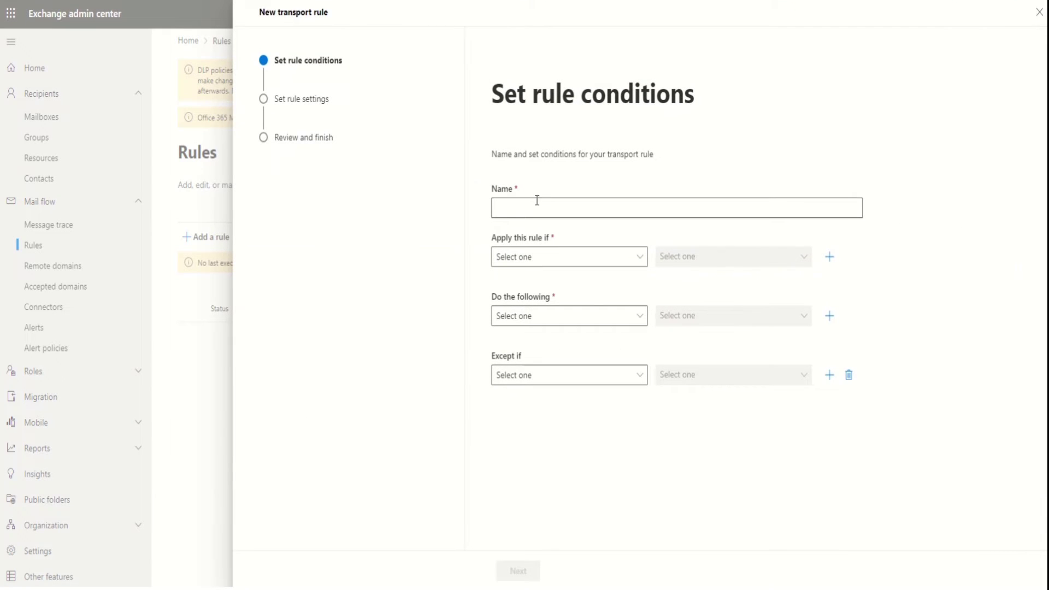
text(N)
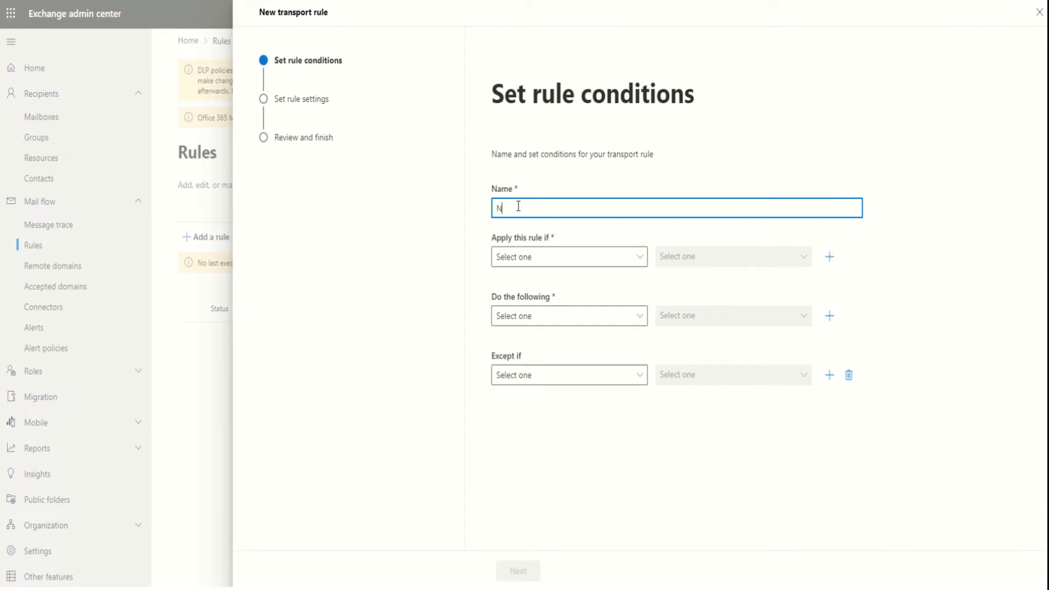
text(o-Reply Blocker)
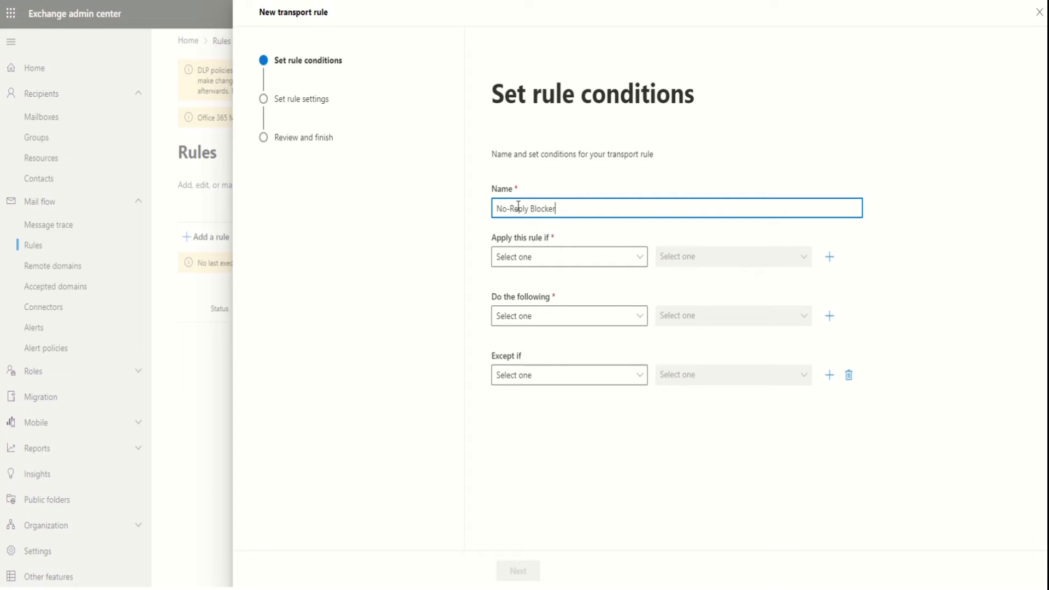
Apply the rule when the recipient is the no-reply shared mailbox
click(533, 262)
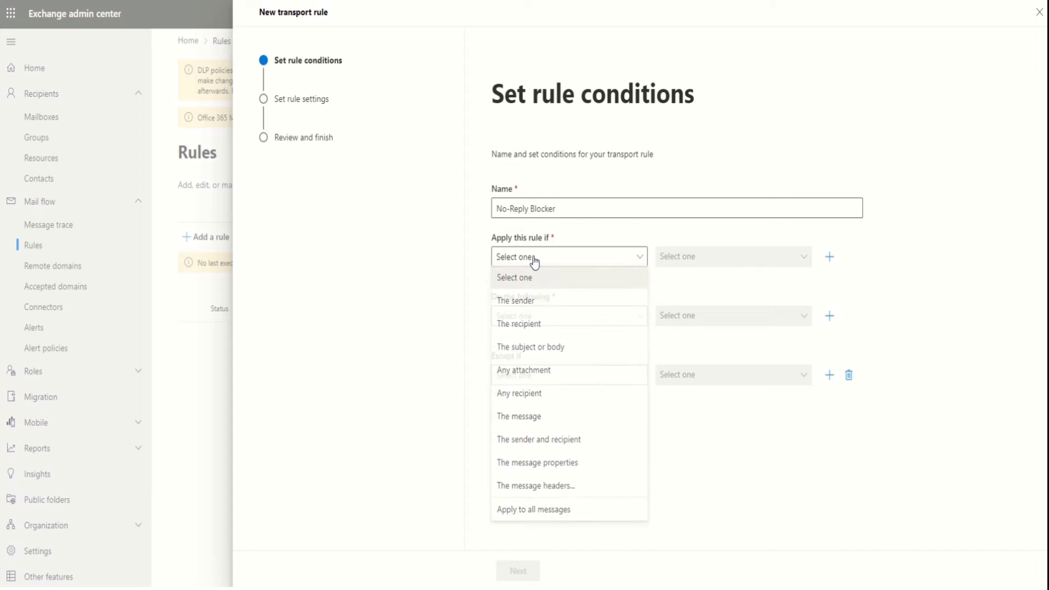
click(533, 325)
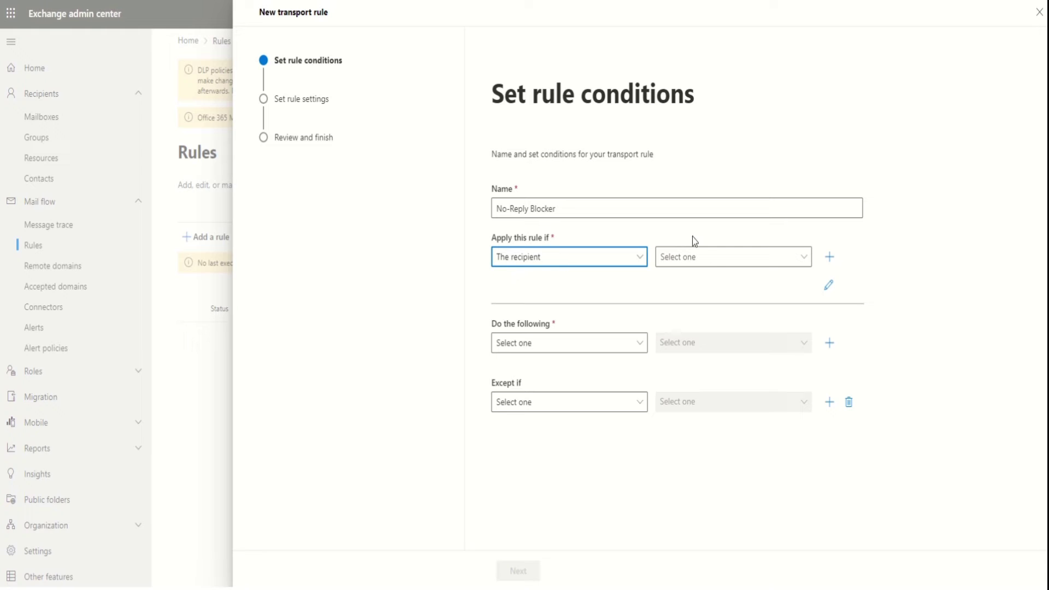
click(712, 262)
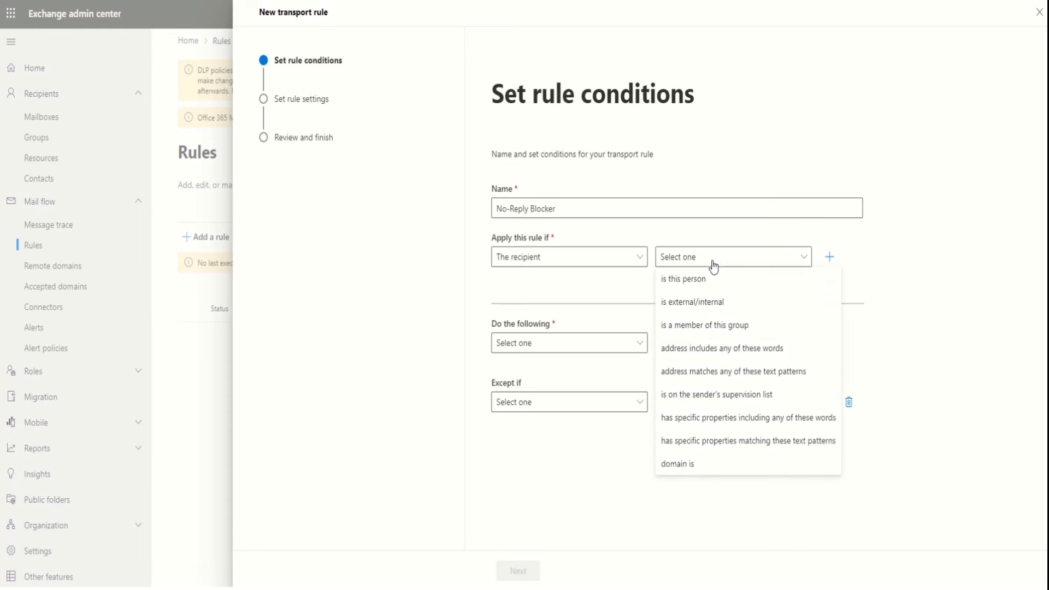
click(686, 285)
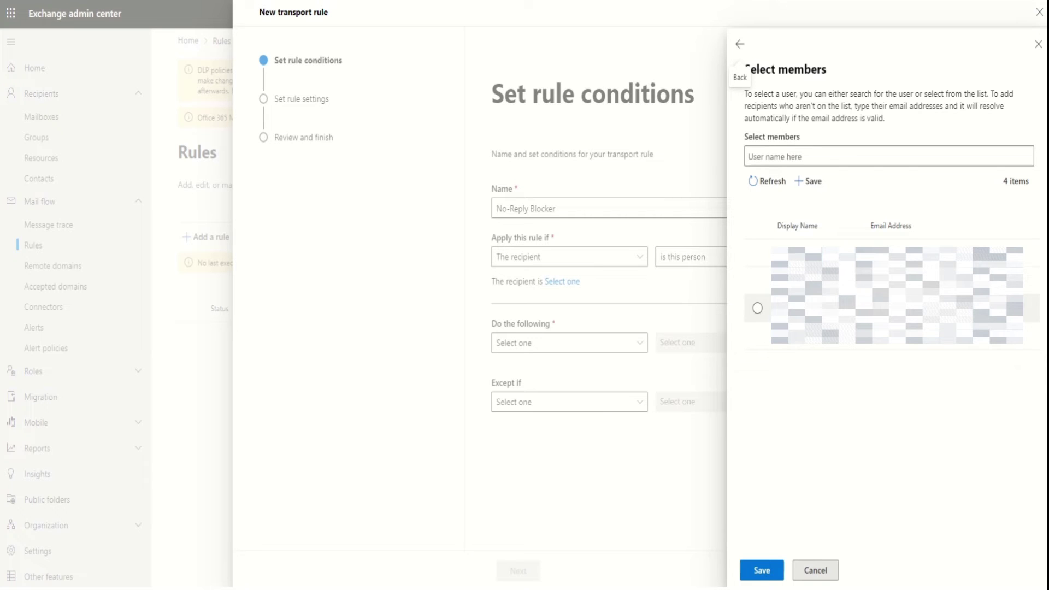
click(757, 308)
click(752, 569)
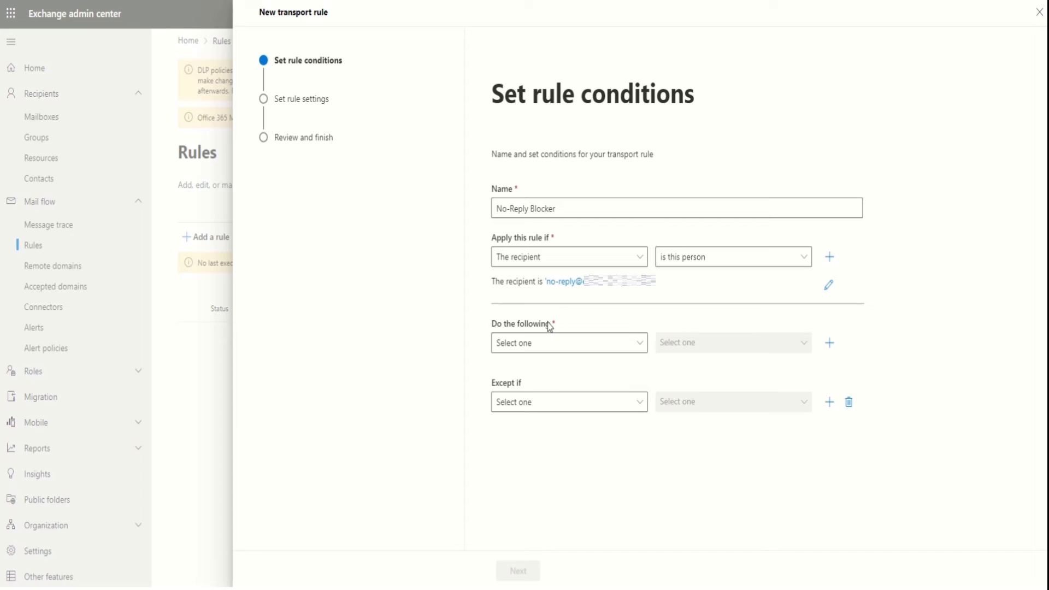
Block matching mail by rejecting it with the pasted 'mailbox is not actively monitored' explanation
click(544, 343)
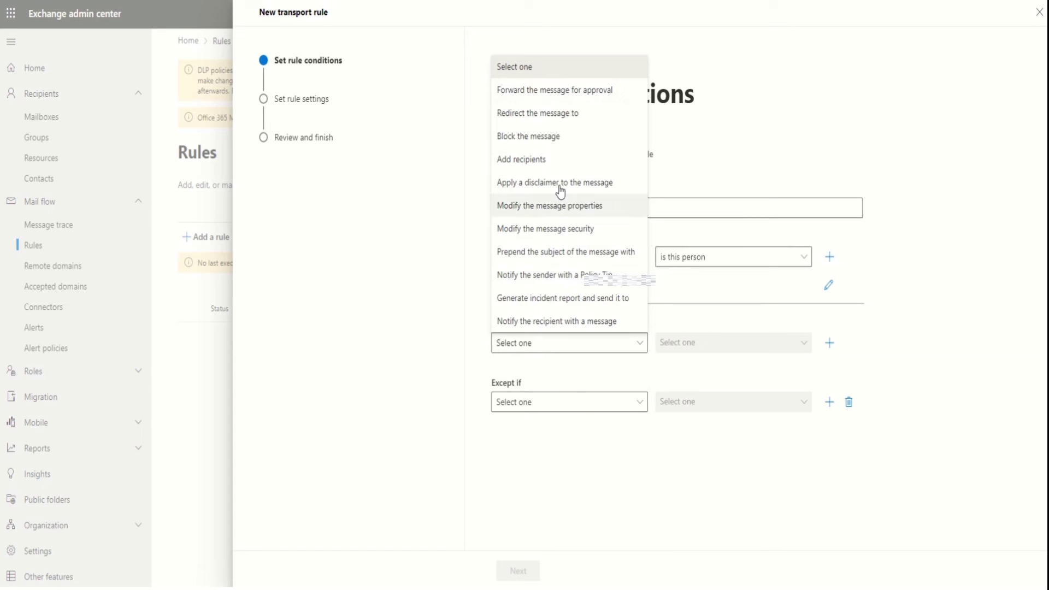
click(560, 138)
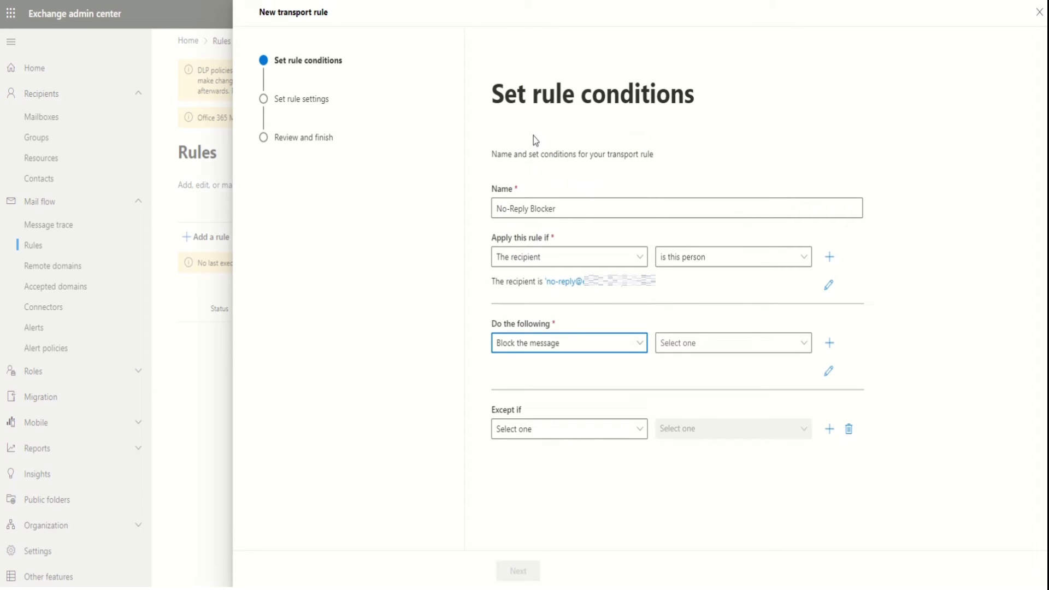
click(706, 349)
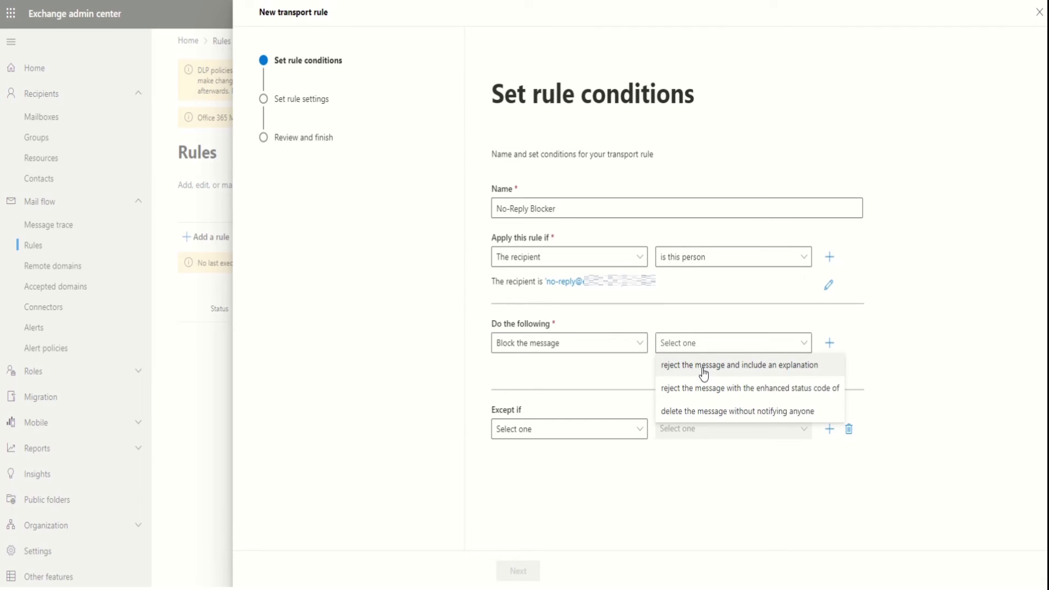
click(703, 369)
text(This mailbox is not actively monitored, please do not respond to this email.)
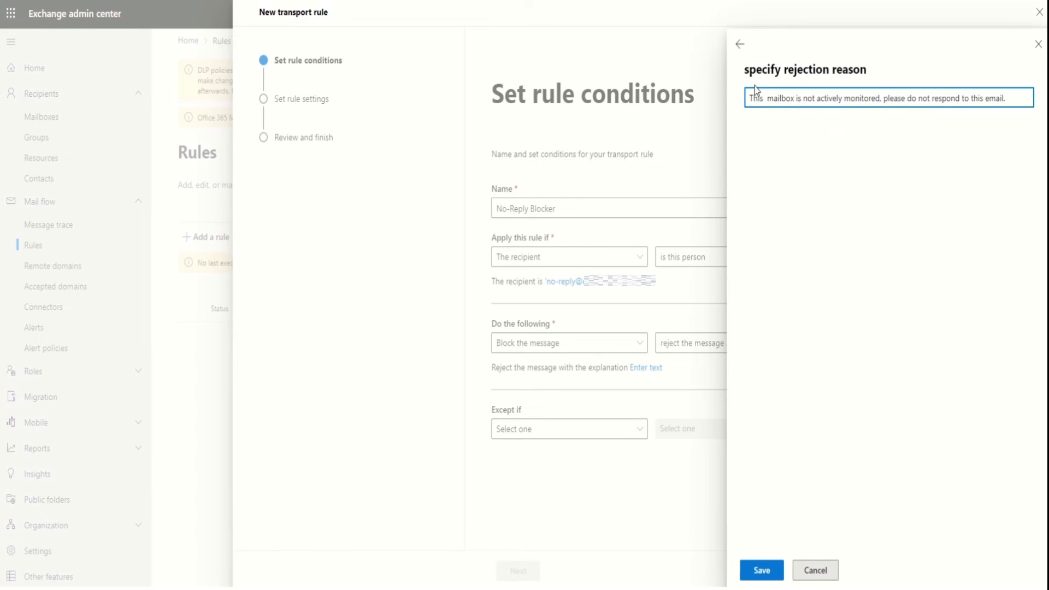
click(760, 570)
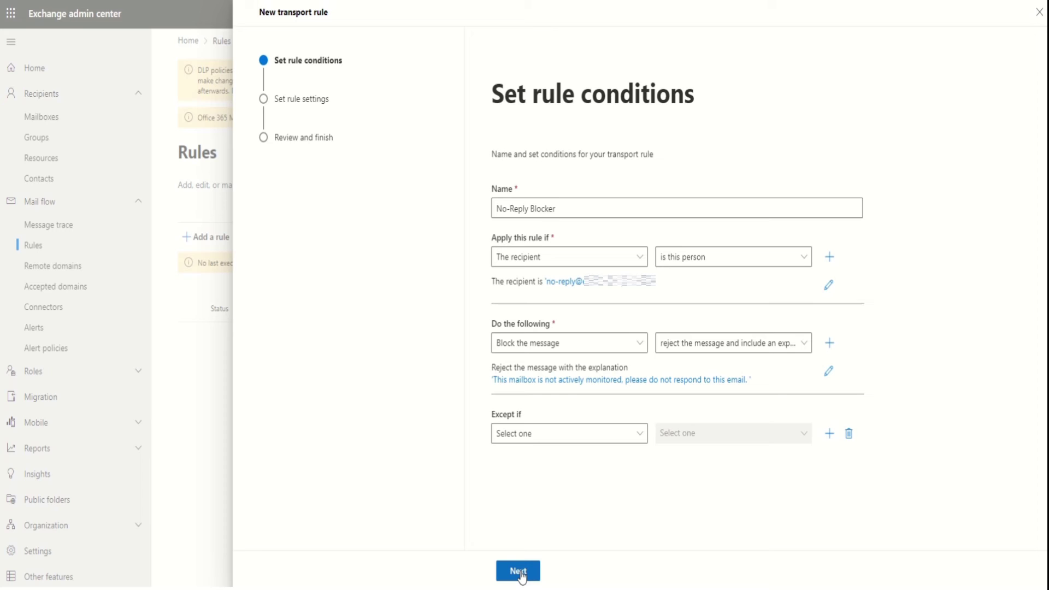
Set the rule severity to Low, review, and finish creating the No-Reply Blocker rule
click(518, 571)
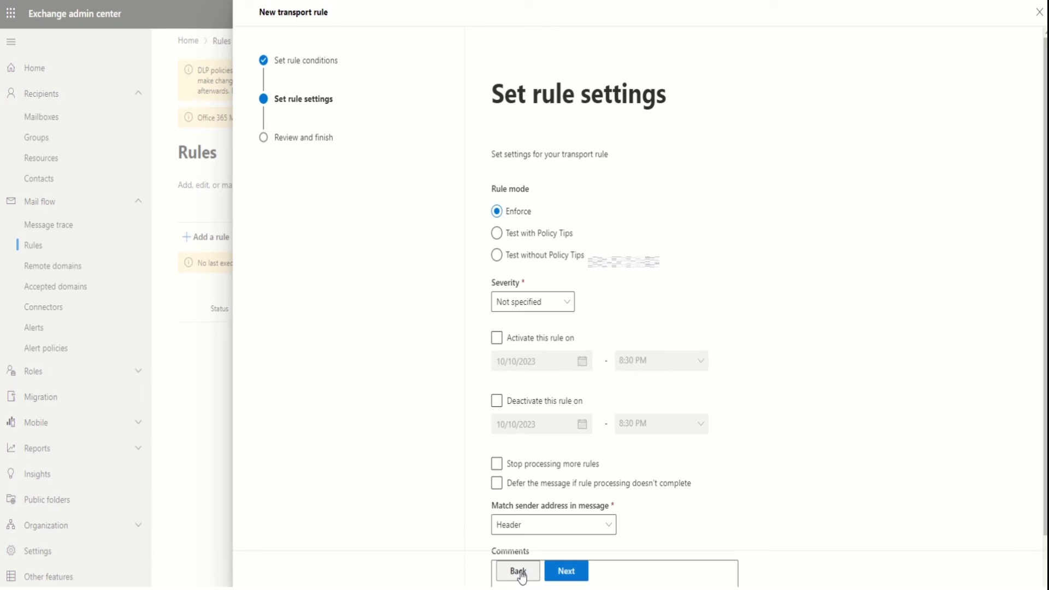
scroll(617, 305, down, 2)
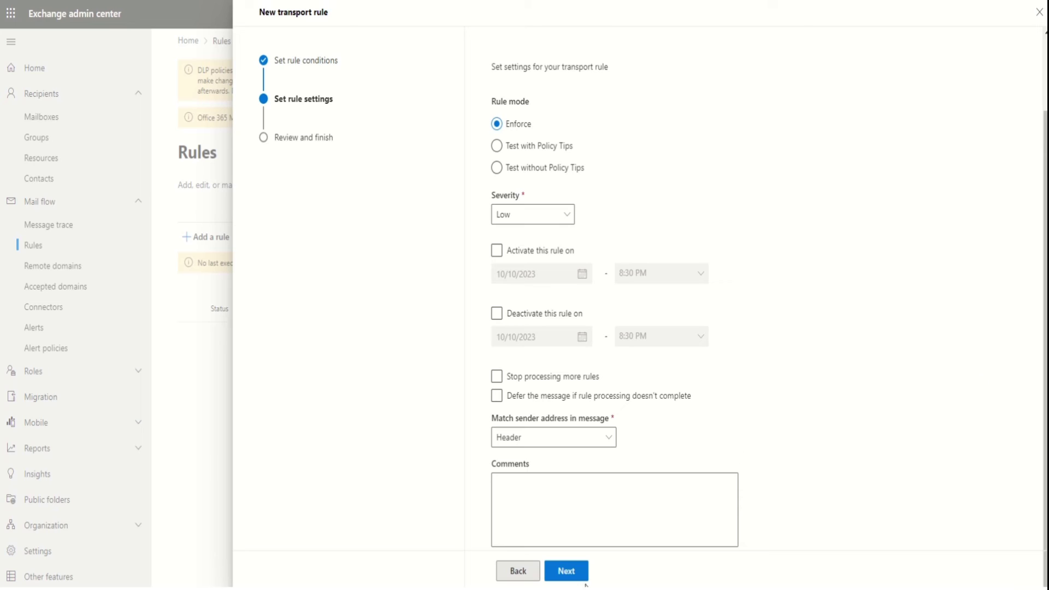
click(569, 579)
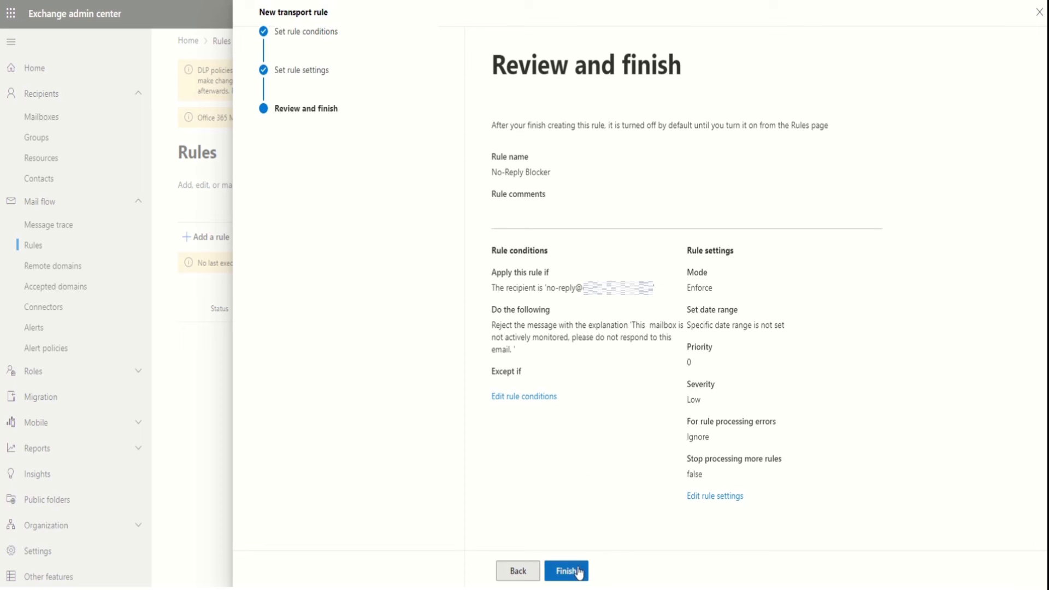
click(573, 570)
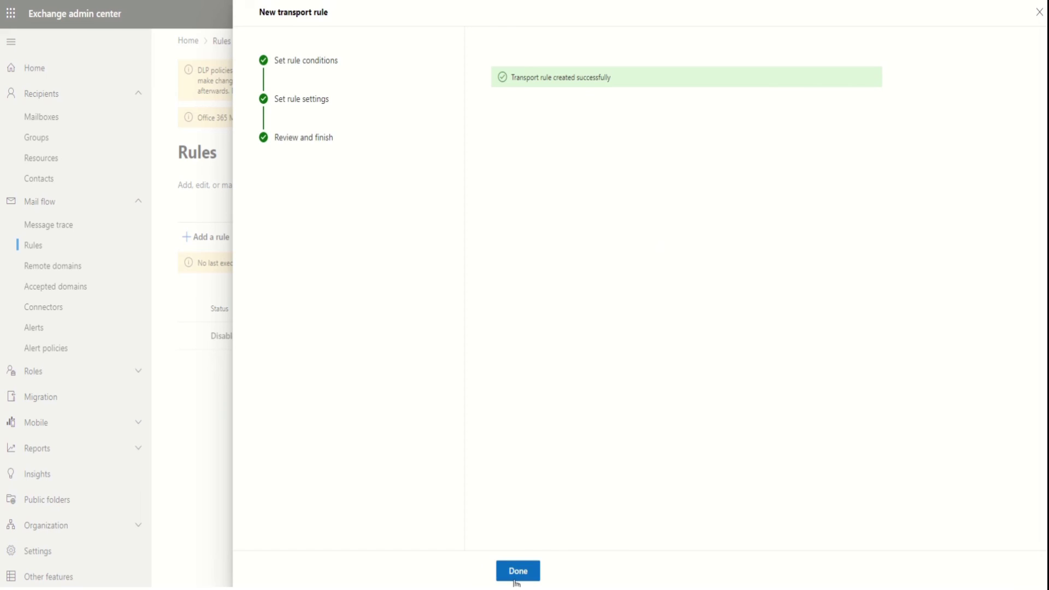
Open the No-Reply Blocker rule, switch it to Enabled, and close its details
click(518, 572)
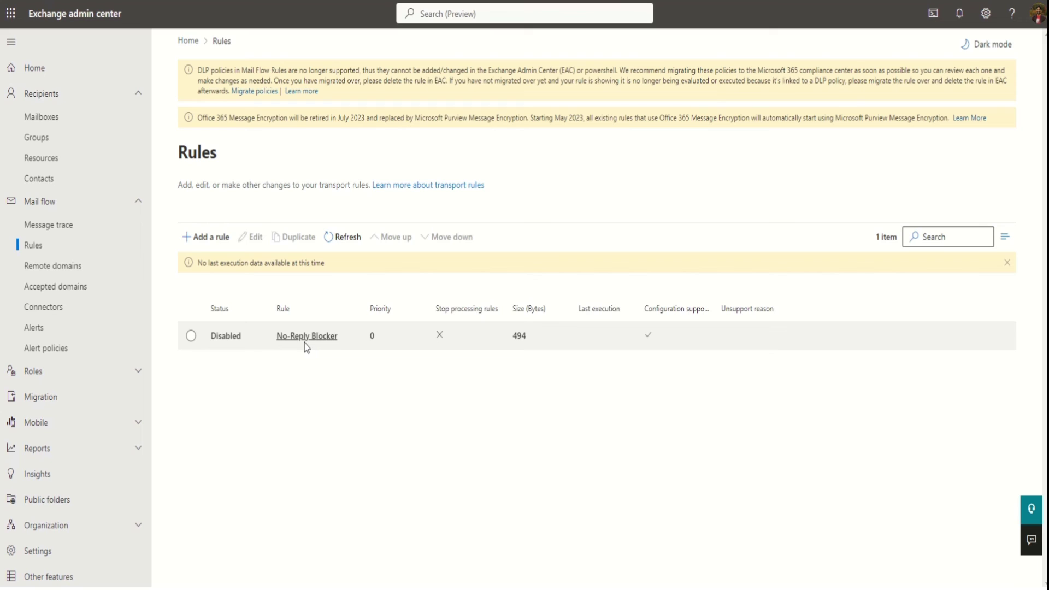
click(223, 335)
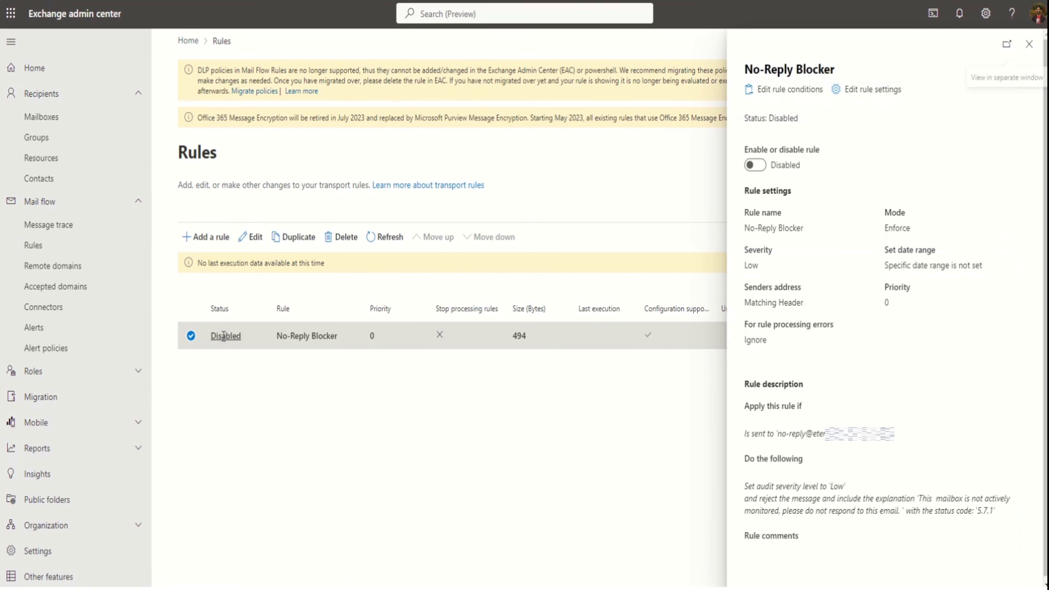
click(752, 167)
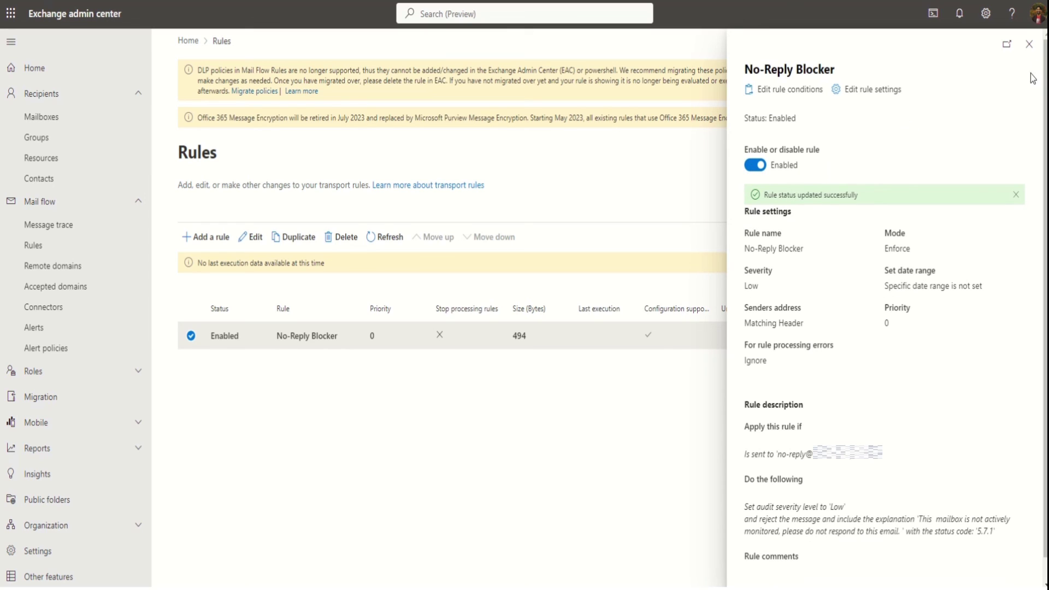
click(1030, 45)
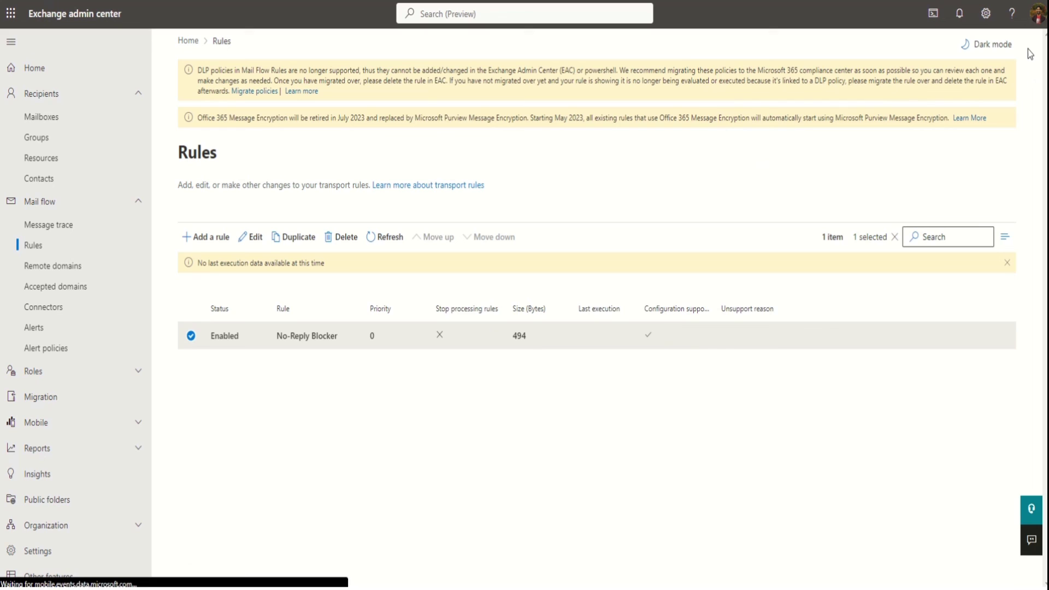